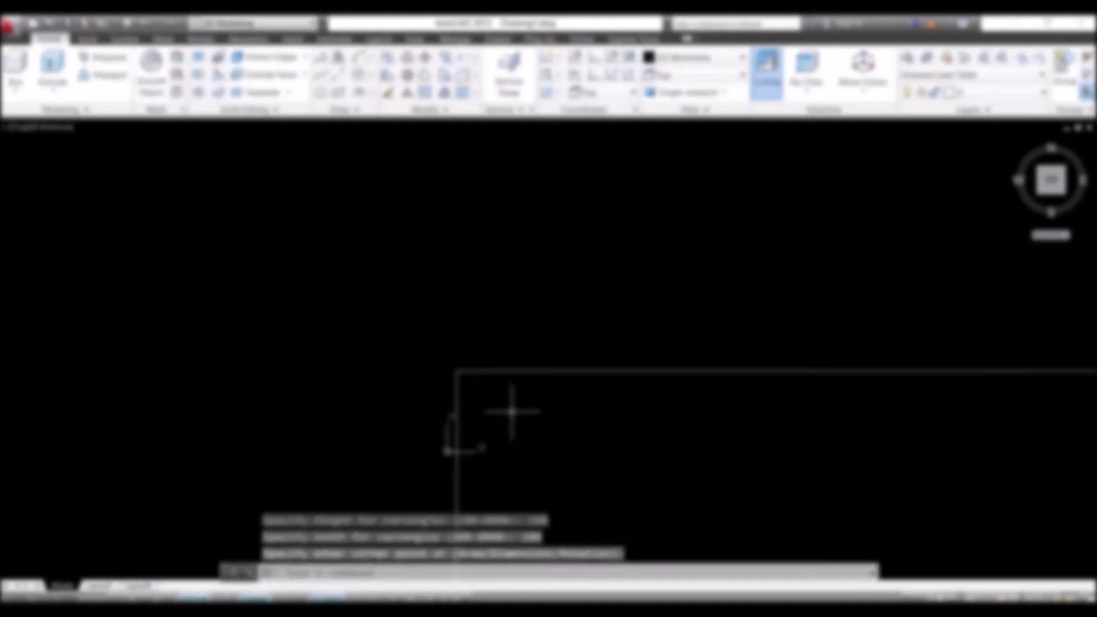
Fit and orbit the view of polyline.dwg, then pick the outline shape.
middle_click(331, 208)
middle_click(331, 207)
middle_click_drag(331, 208, 325, 252, "shift")
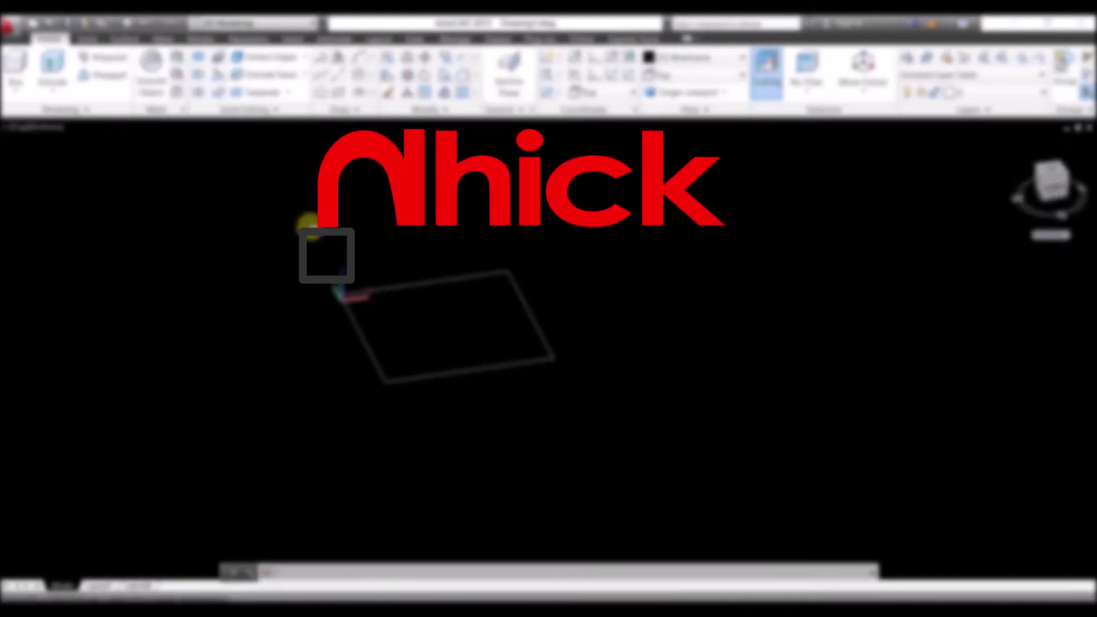
key("ctrl+shift+e")
left_click(326, 256)
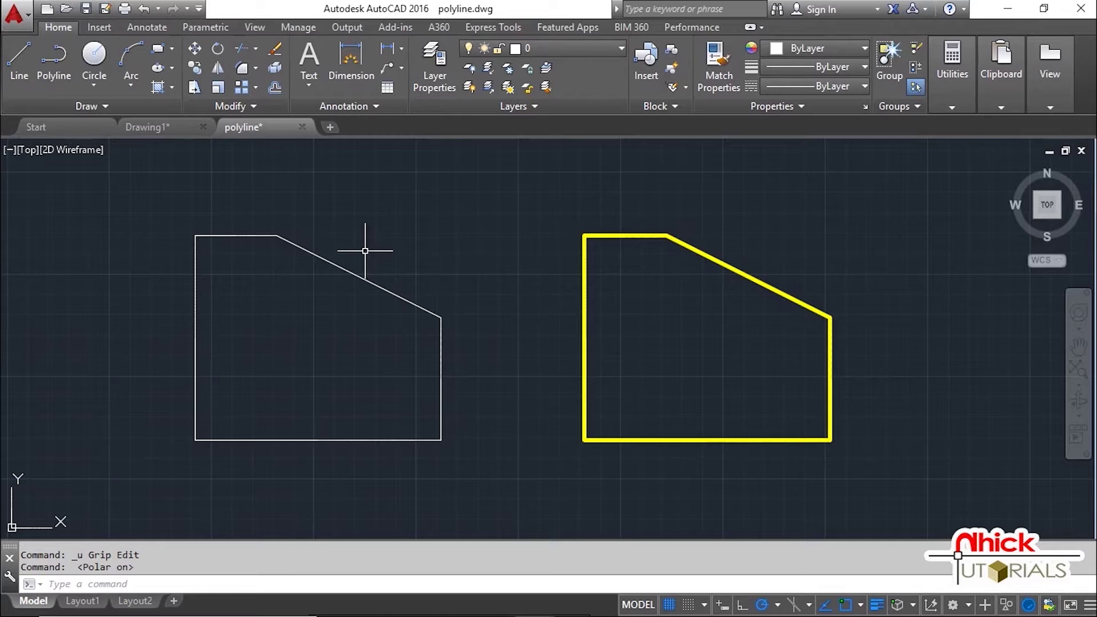
Select the white outline and grip-stretch its left line further left, detaching it.
left_click(353, 273)
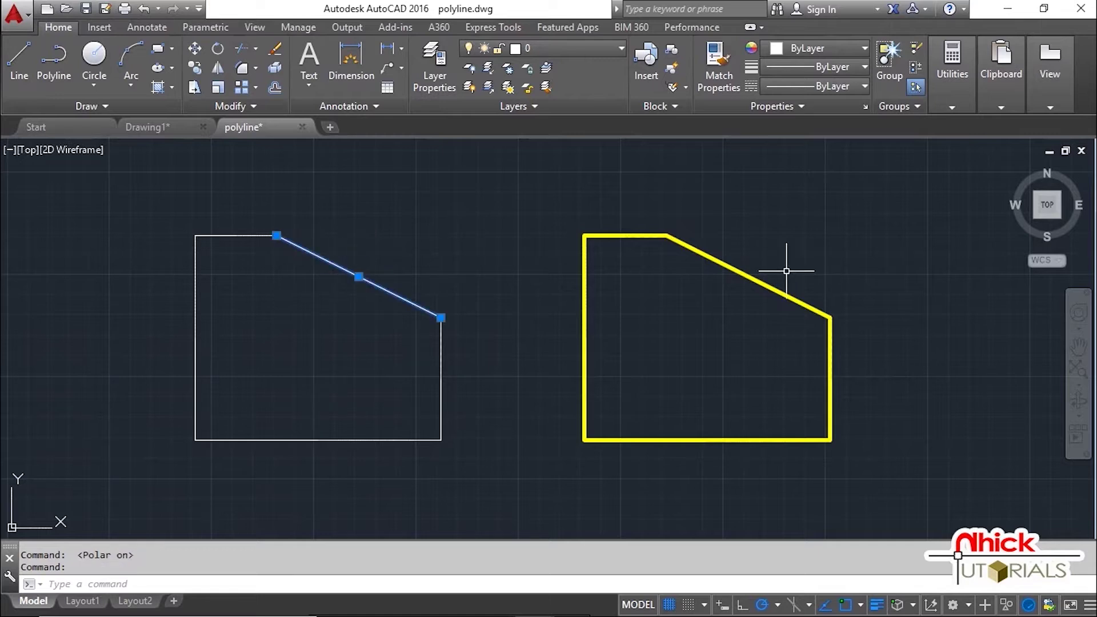
left_click(763, 283)
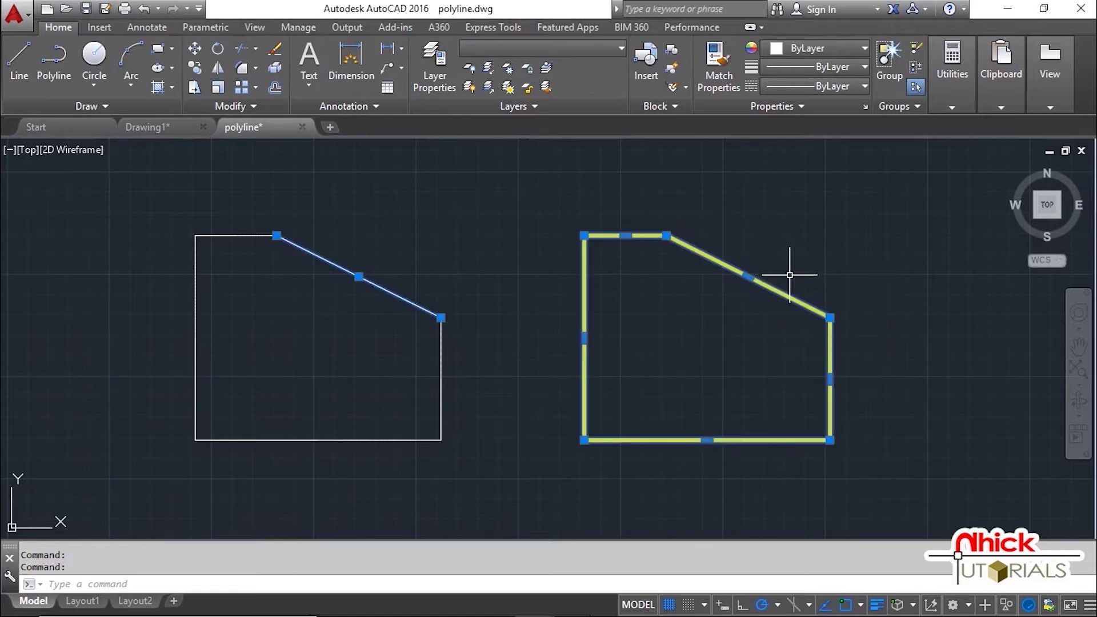
key("Escape")
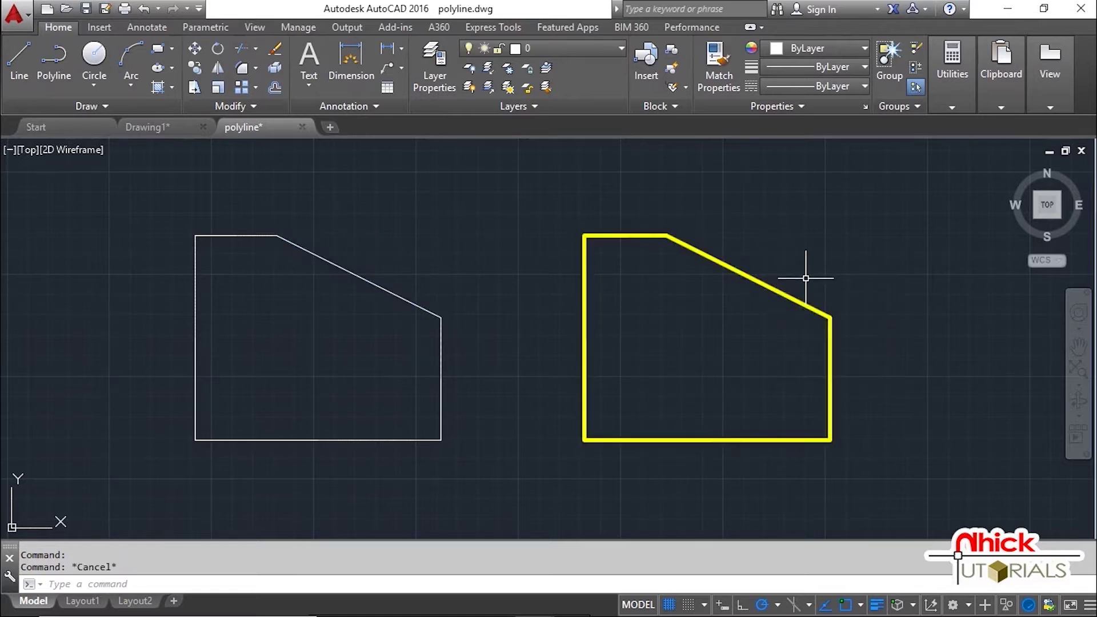
left_click(481, 193)
left_click(175, 453)
left_click(195, 337)
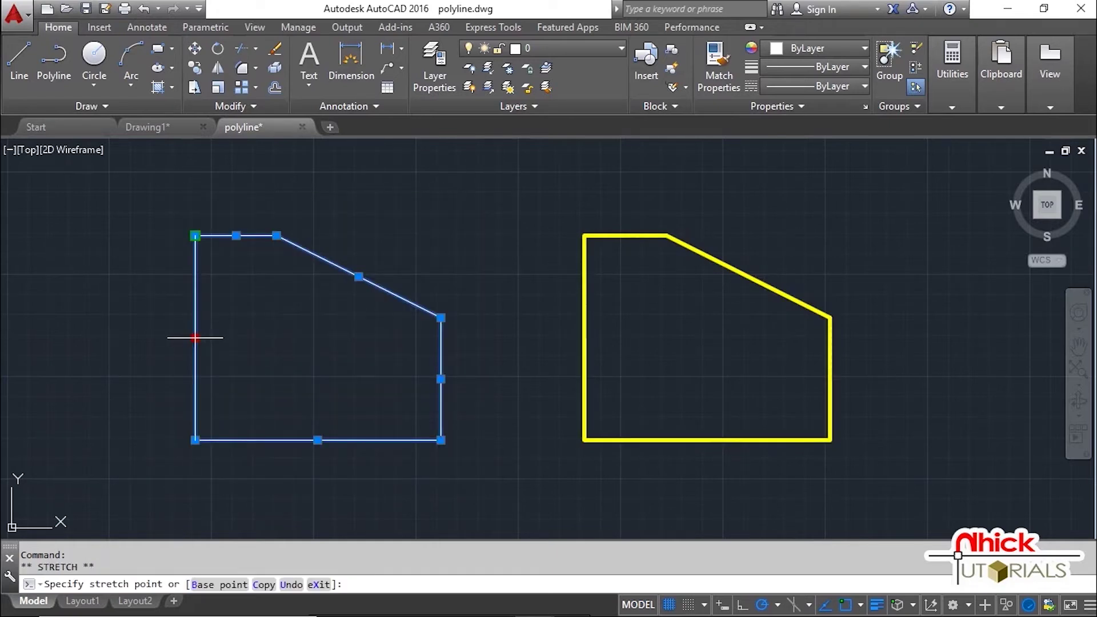
left_click(144, 315)
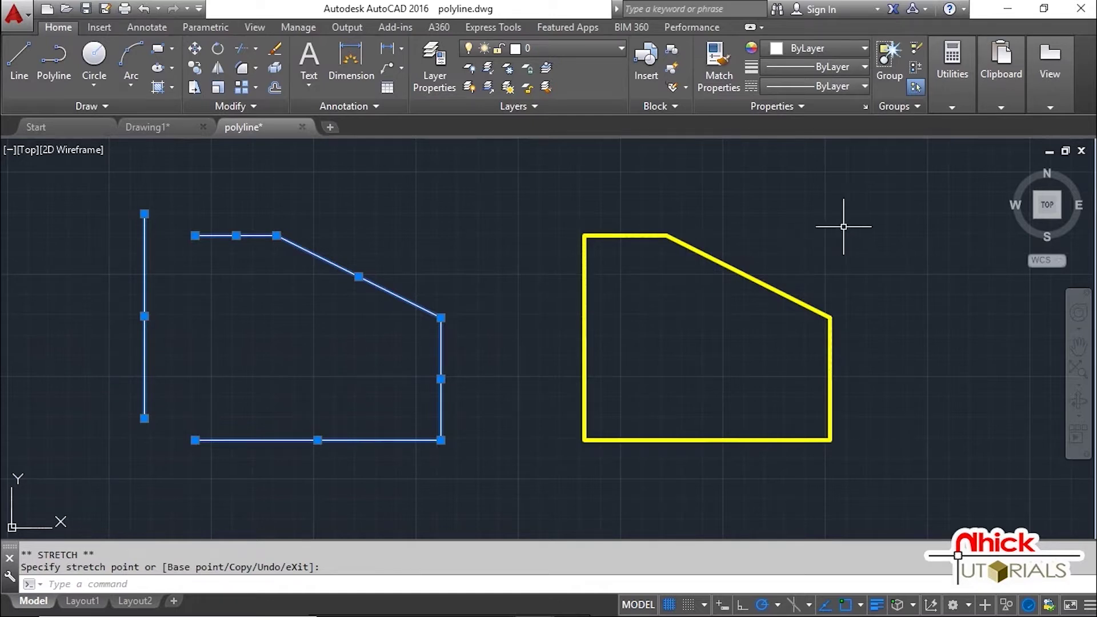
Select the yellow polyline and stretch its left edge left, keeping it joined.
left_click(891, 207)
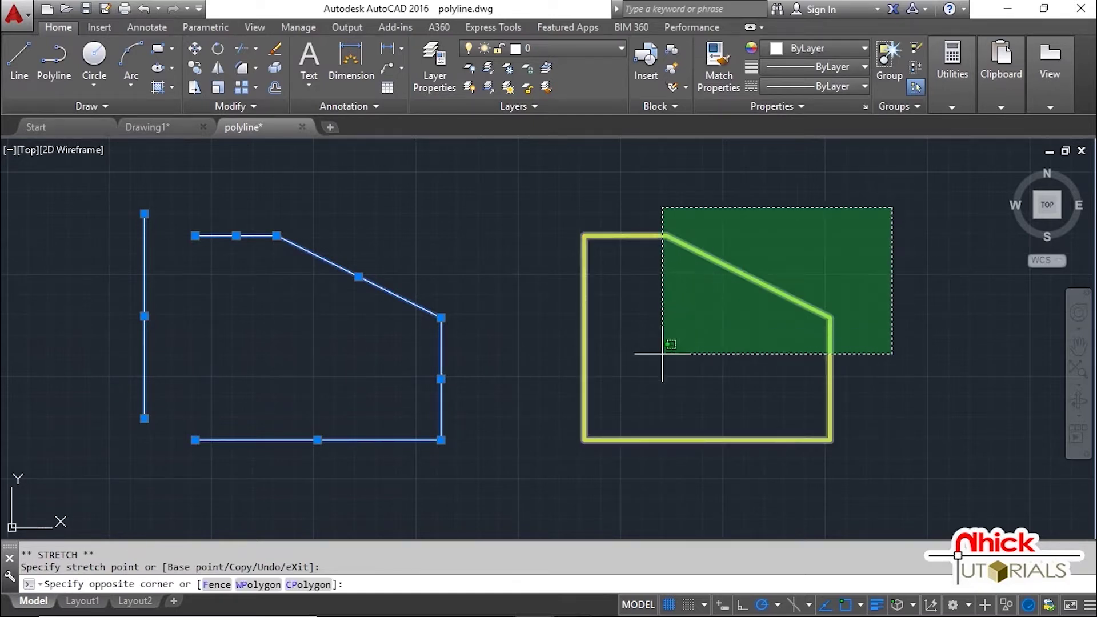
left_click(551, 457)
left_click(583, 338)
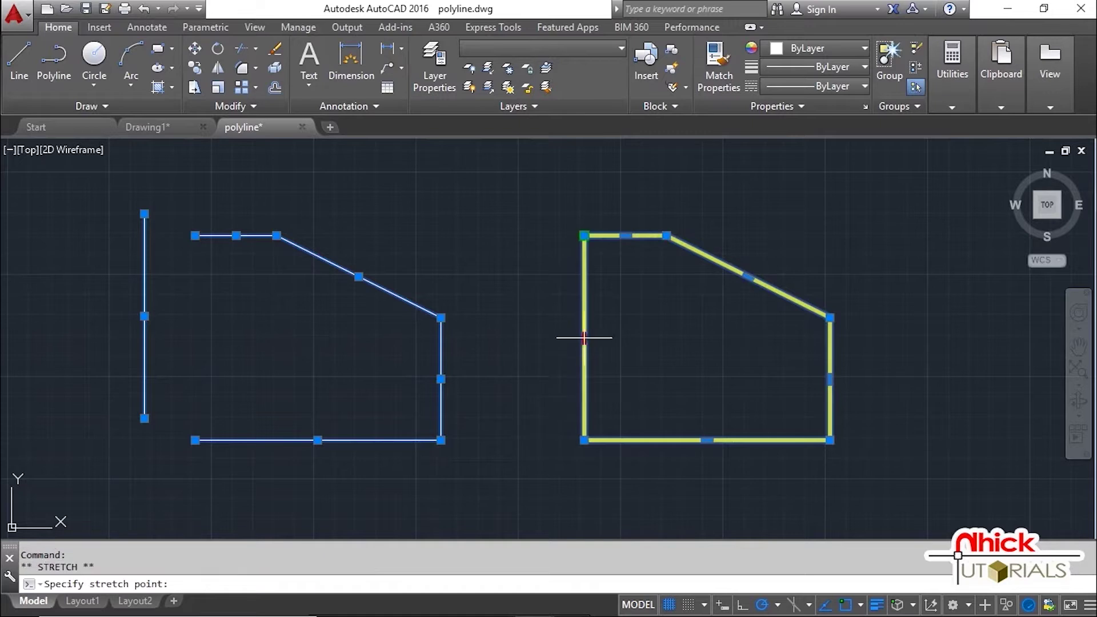
left_click(514, 298)
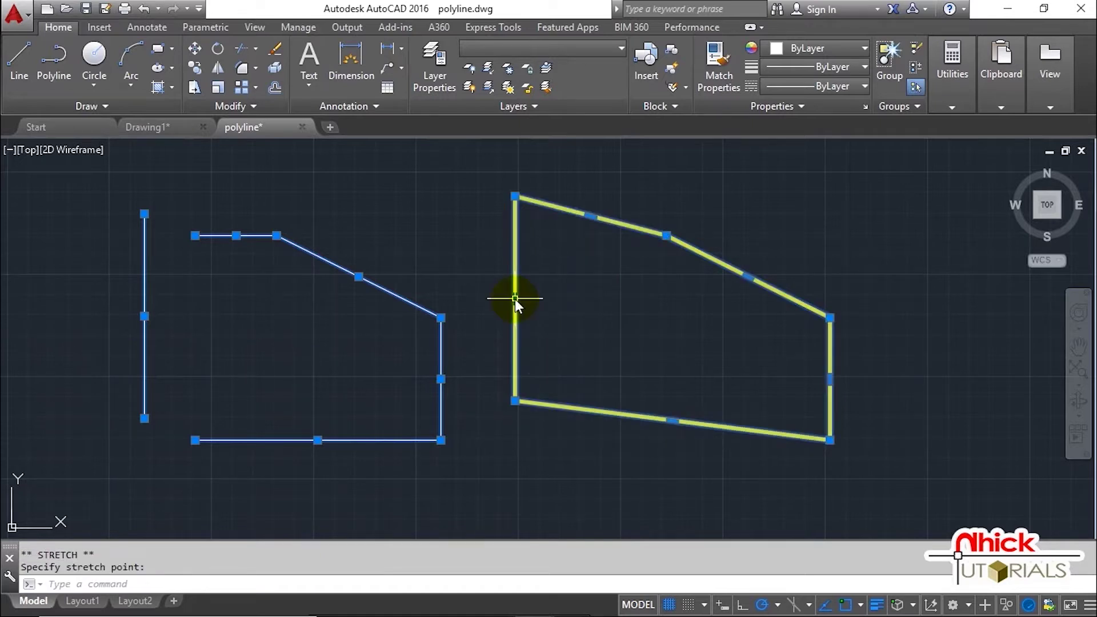
mouse_move(515, 299)
left_click(721, 352)
left_click(698, 365)
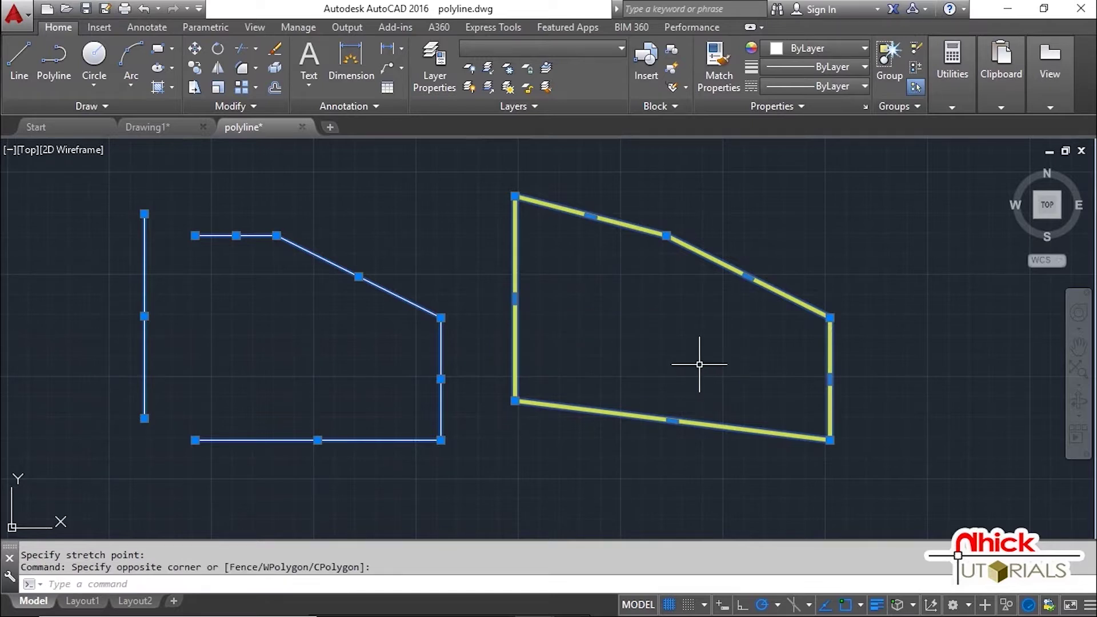
key("Escape")
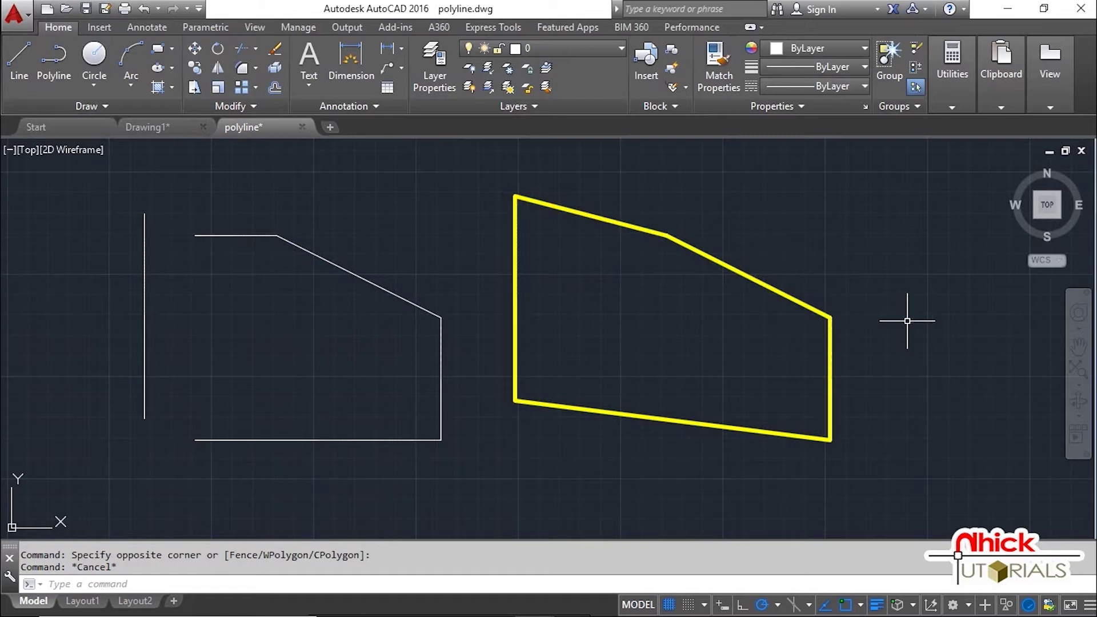
Pan and zoom to the yellow 8 and S polyline examples and select the S polyline.
mouse_move(913, 315)
middle_mouse_down()
mouse_move(707, 316)
mouse_move(350, 291)
mouse_move(152, 310)
middle_mouse_up()
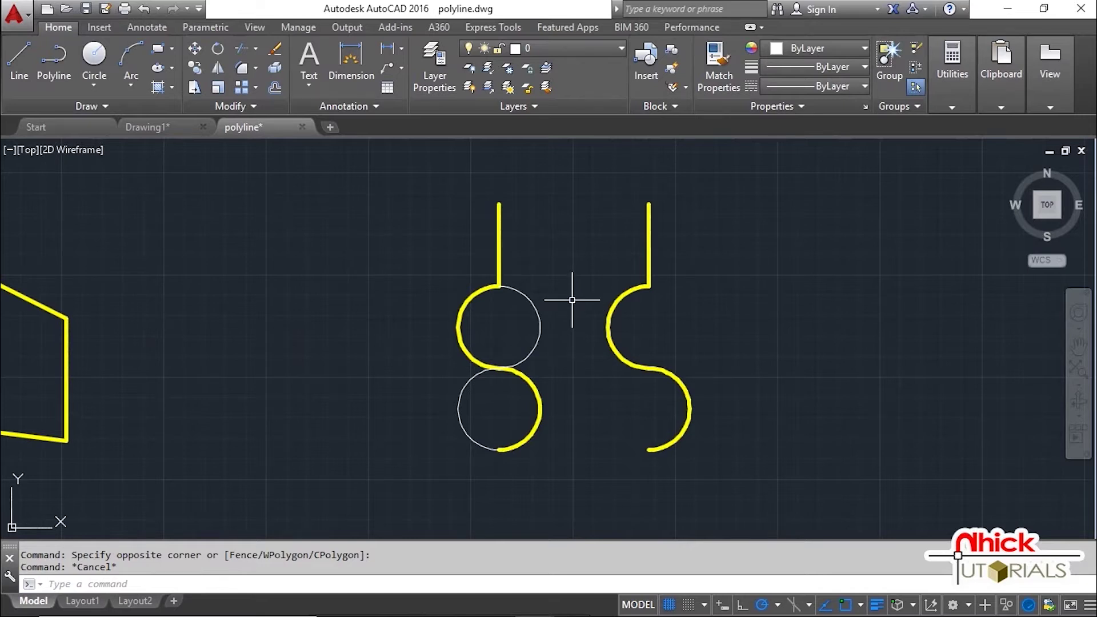
scroll(572, 297, "up", 2)
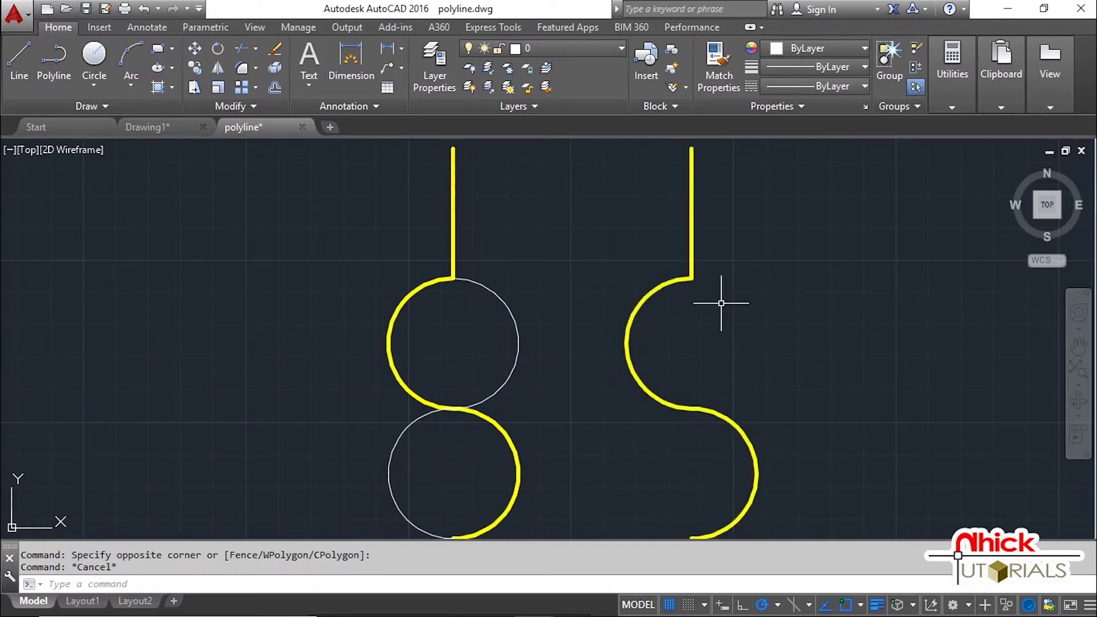
left_click(692, 204)
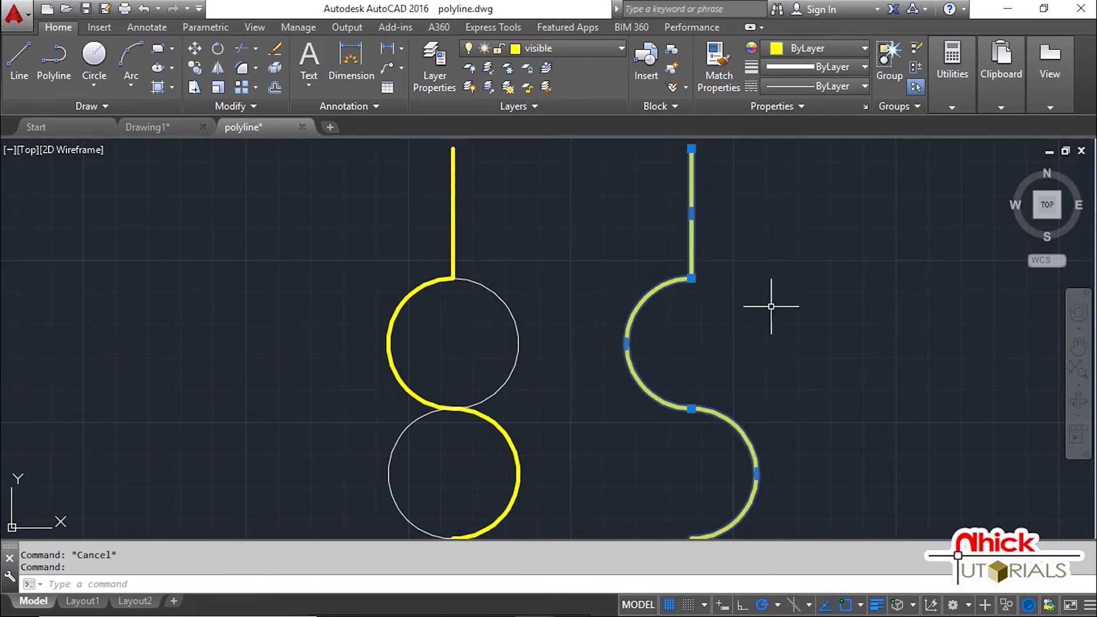
scroll(783, 306, "down", 2)
Inspect the dimensioned serpentine reference, pan to leave drawing room, and start Polyline.
mouse_move(783, 306)
middle_mouse_down()
mouse_move(797, 206)
mouse_move(788, 262)
mouse_move(728, 189)
middle_mouse_up()
key("Escape")
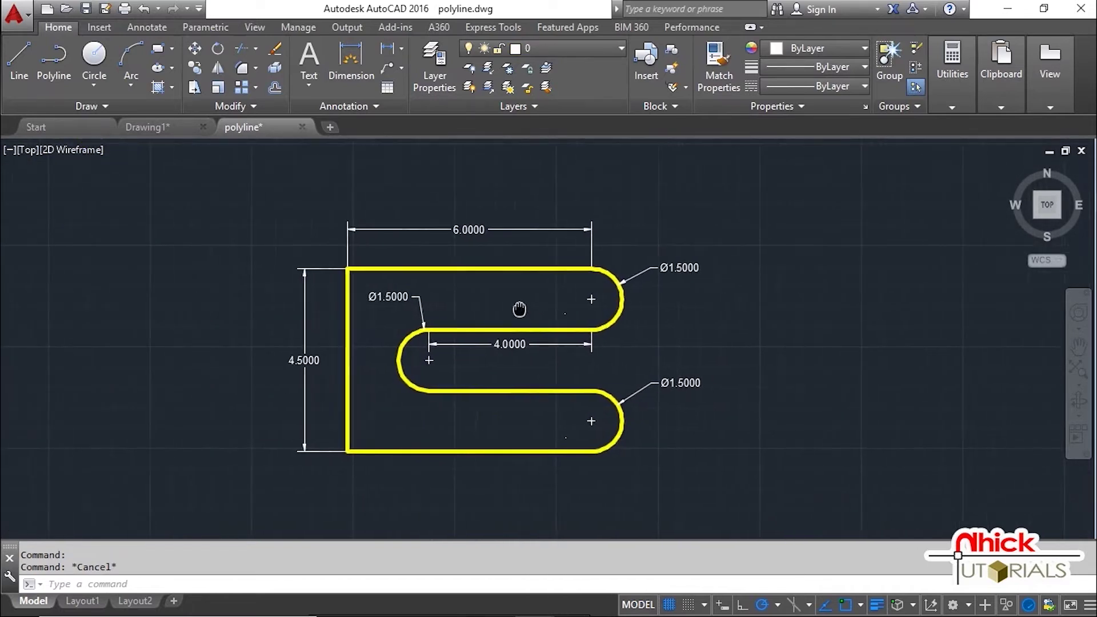
scroll(526, 308, "up", 2)
left_click(558, 323)
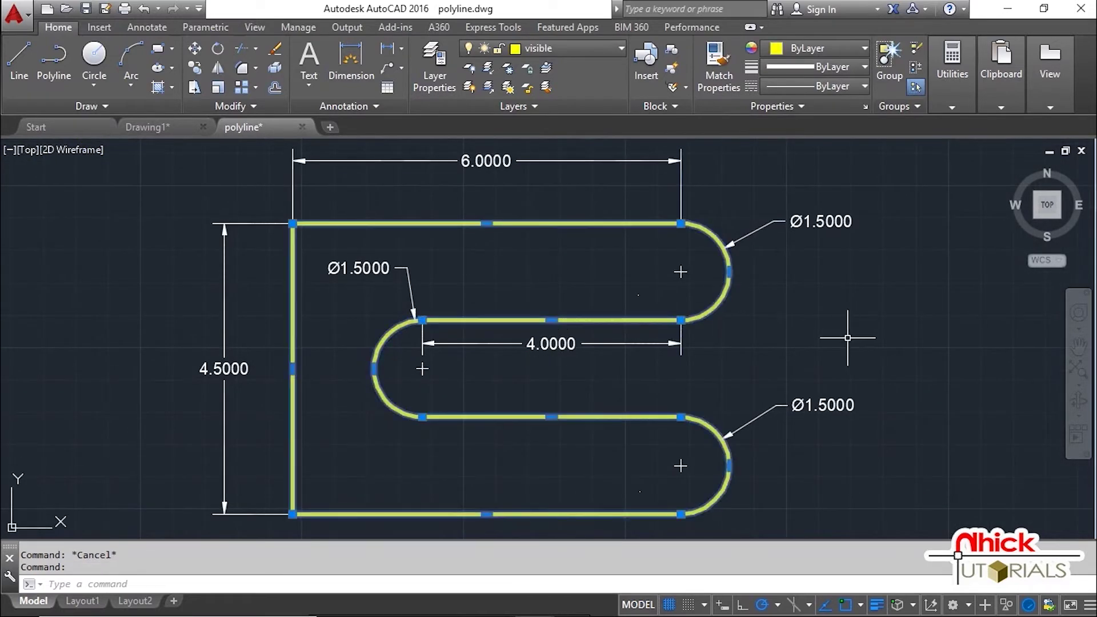
scroll(815, 445, "down", 2)
key("Escape")
middle_click_drag(815, 445, 514, 325)
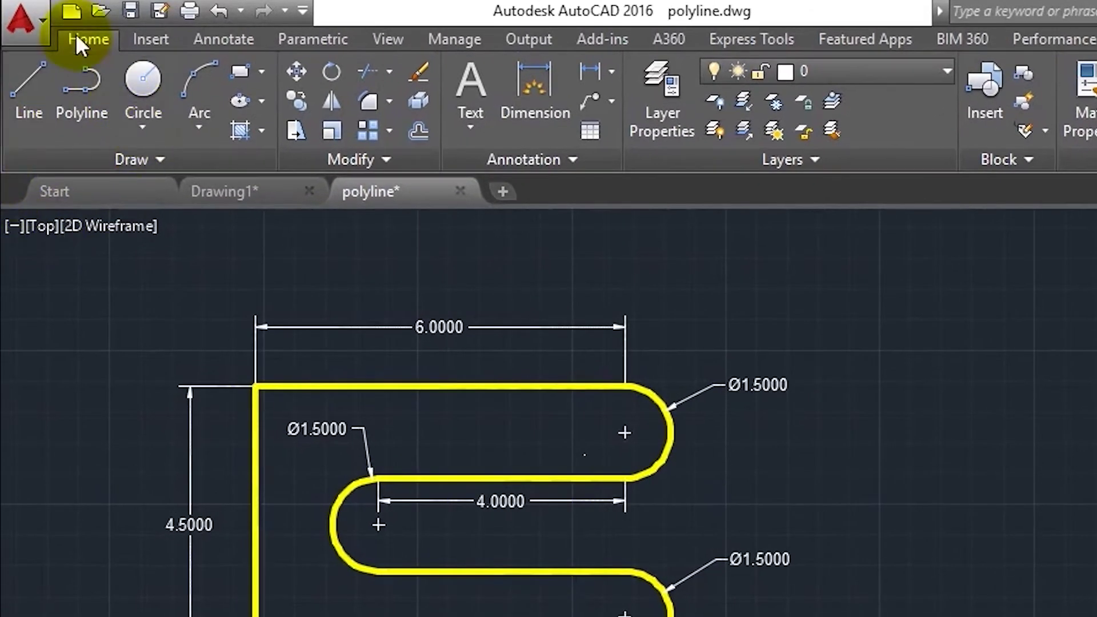
left_click(78, 87)
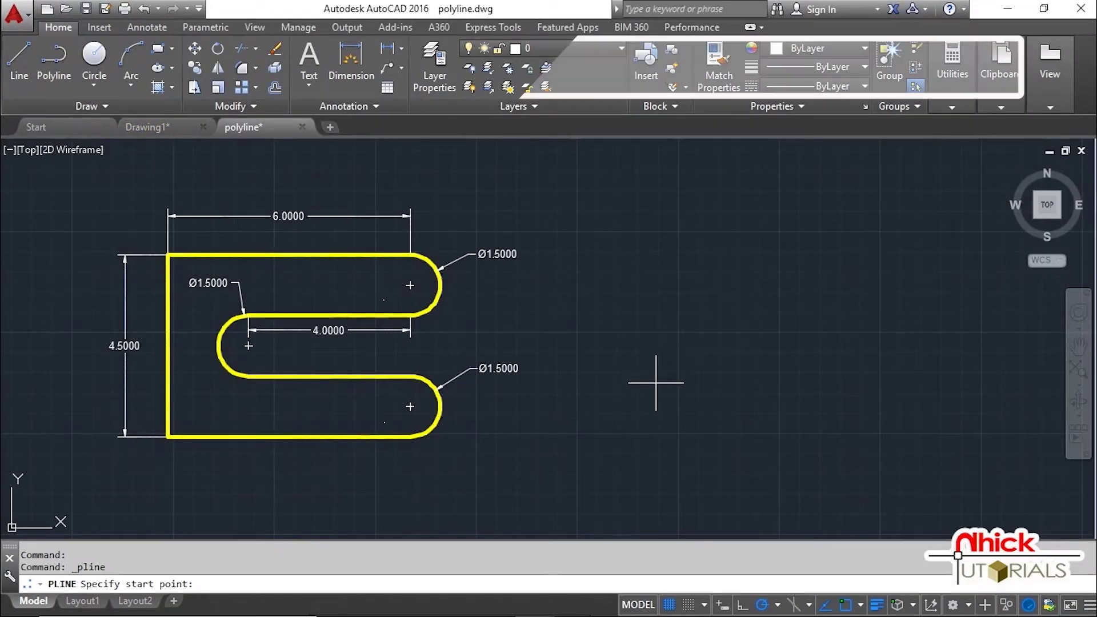
Start PLINE beside the reference and draw a 4.5-unit vertical first segment.
key("Escape")
type("PL")
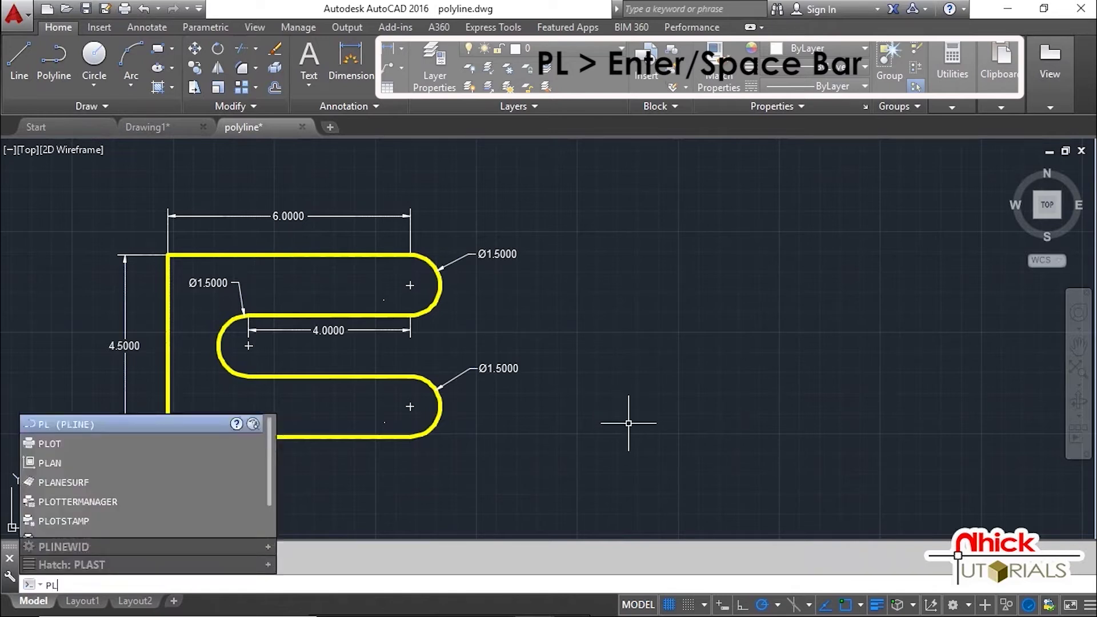
key("Return")
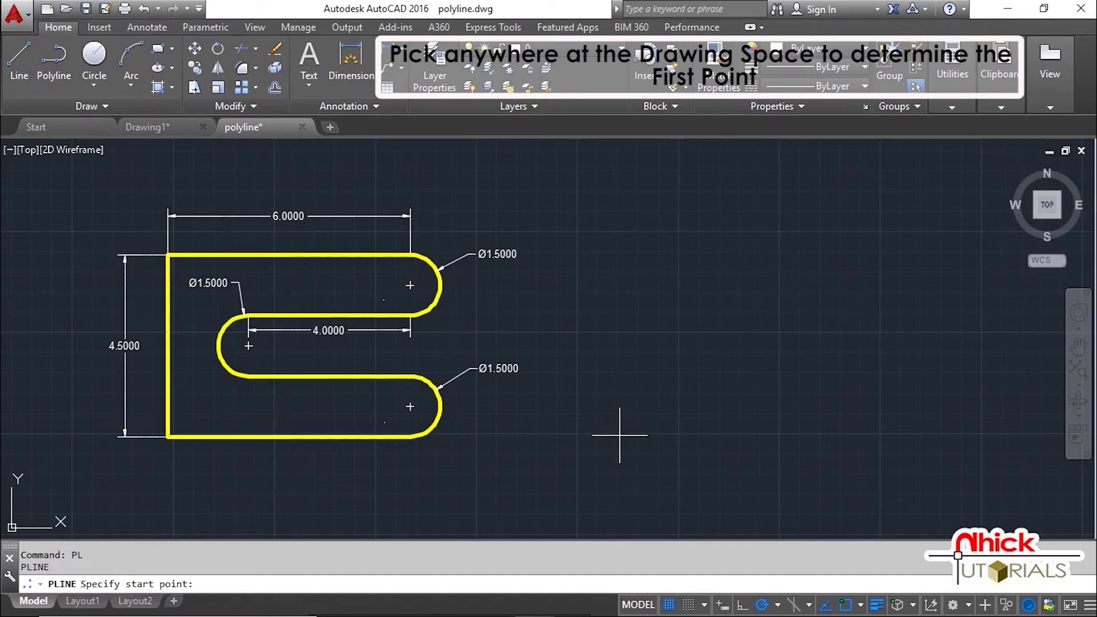
left_click(620, 434)
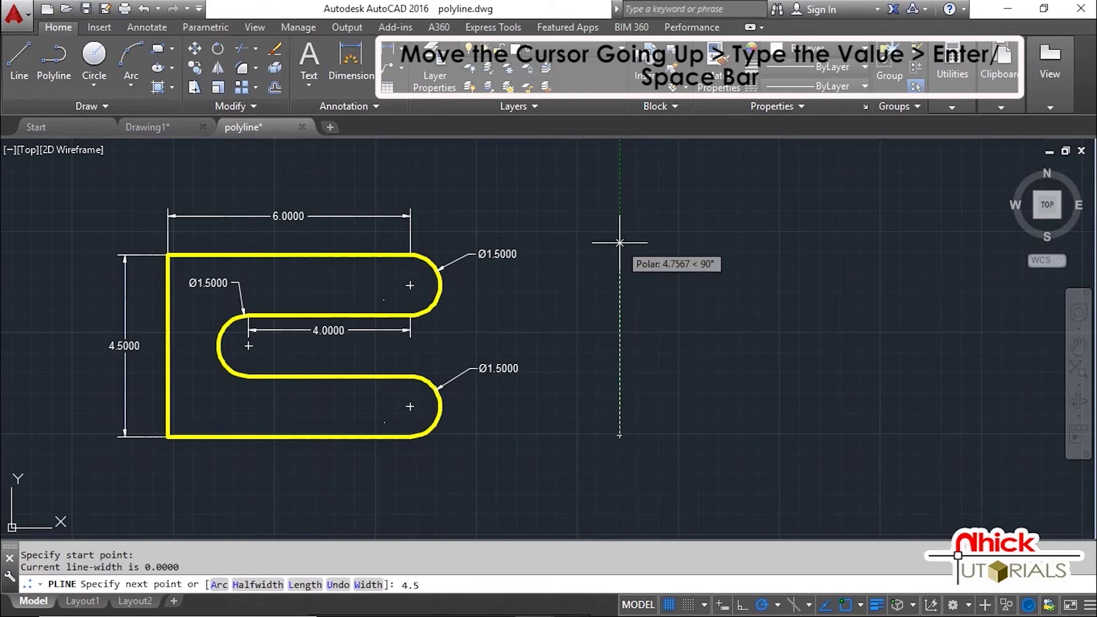
key("Return")
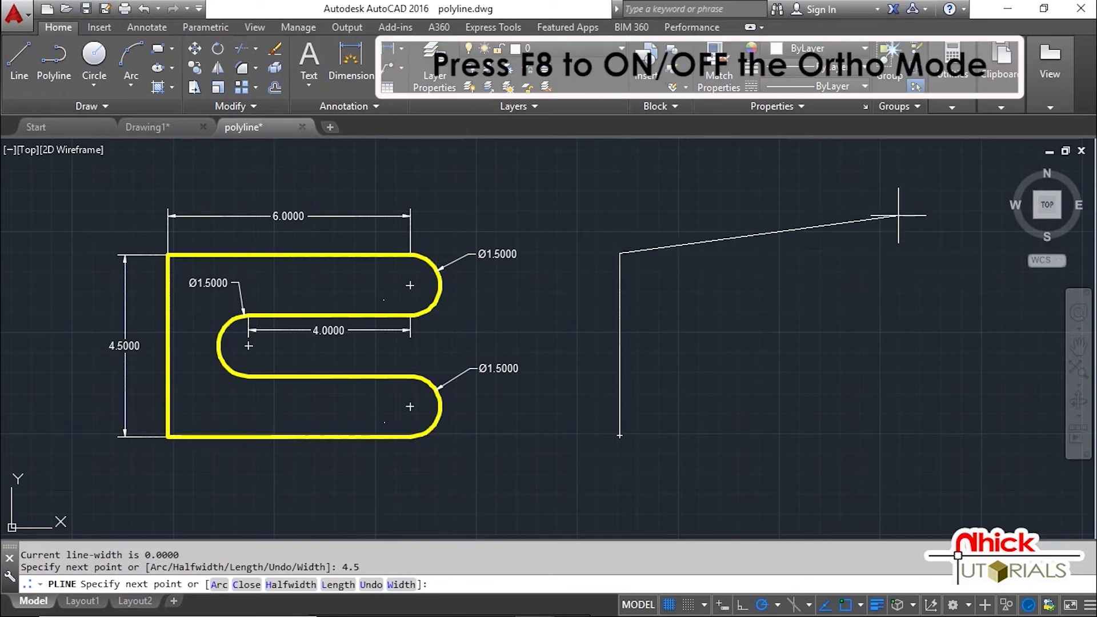
Turn Ortho on, add a 6-unit horizontal top segment, and switch to arc mode.
key("F8")
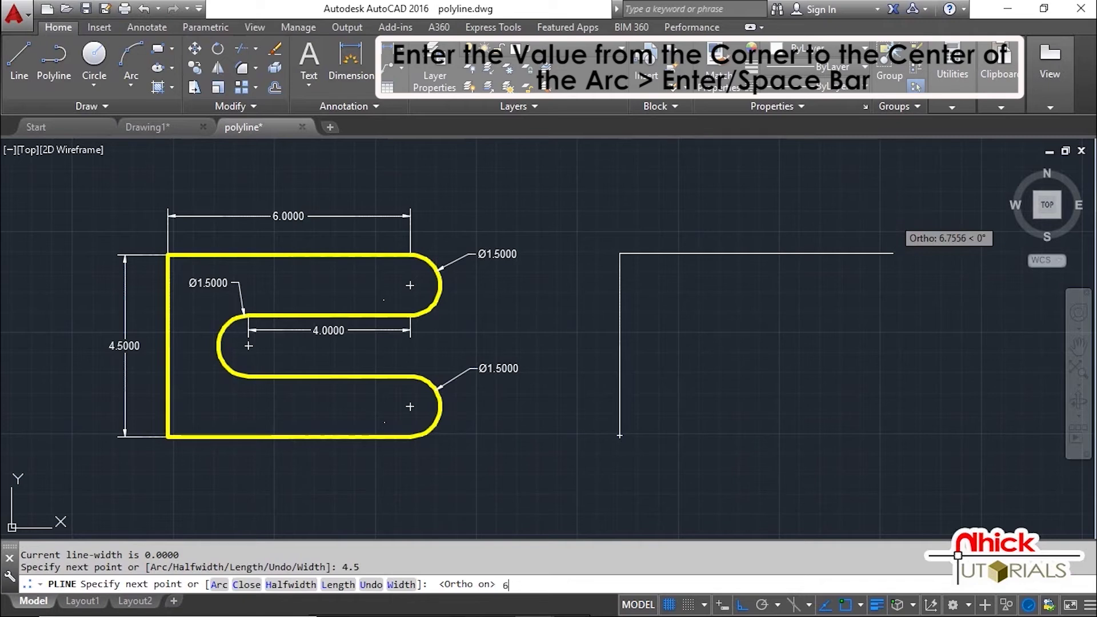
key("Return")
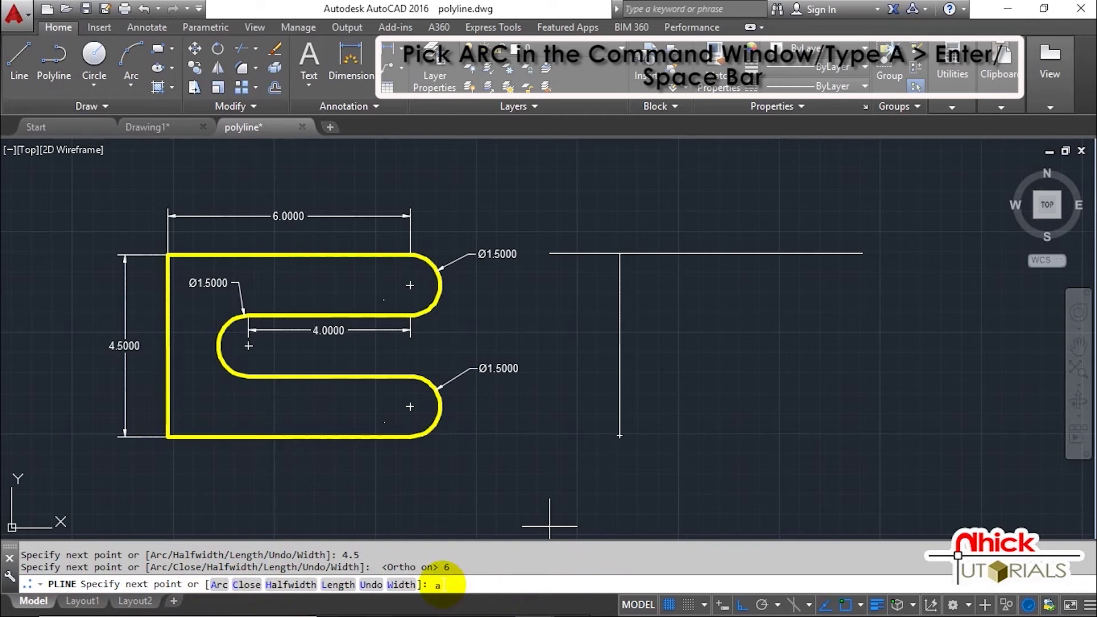
key("Return")
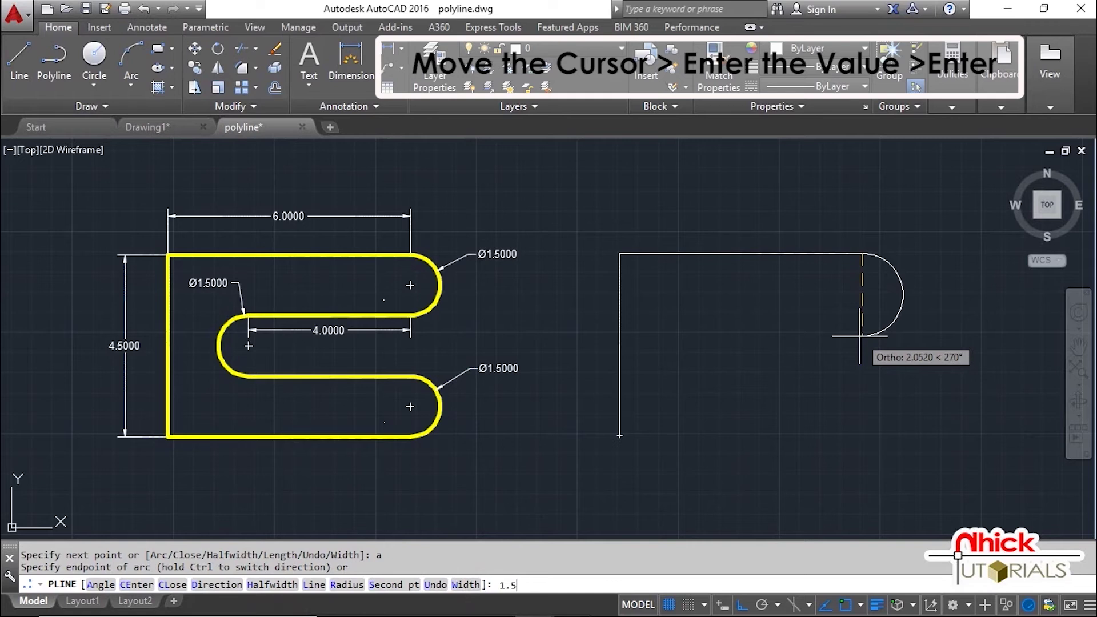
Draw the 1.5-diameter round end downward and return to line mode.
key("Return")
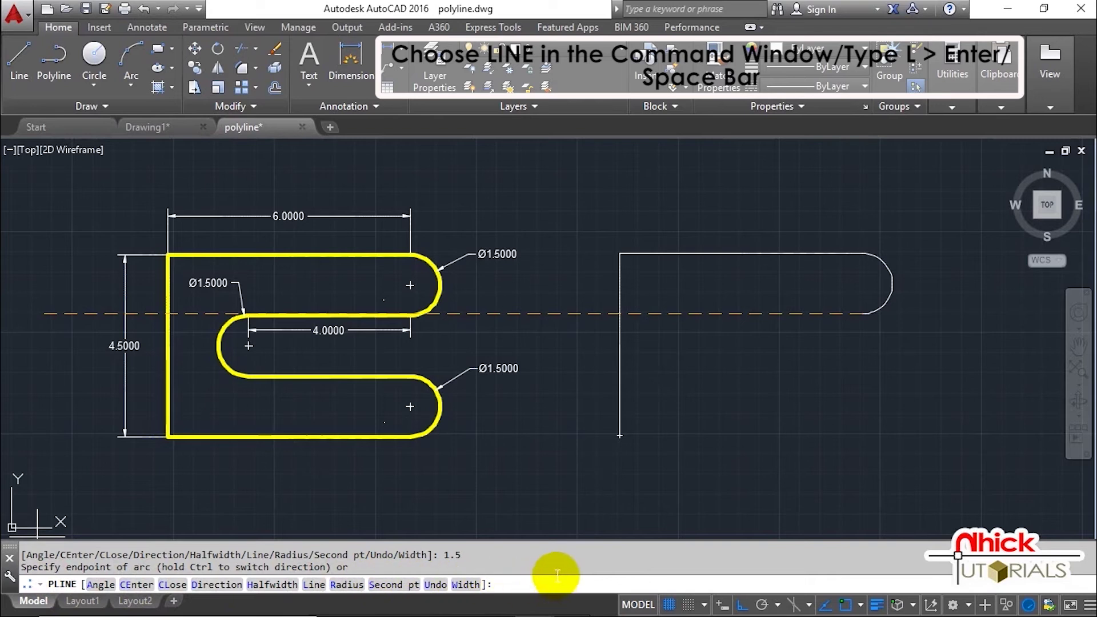
key("Return")
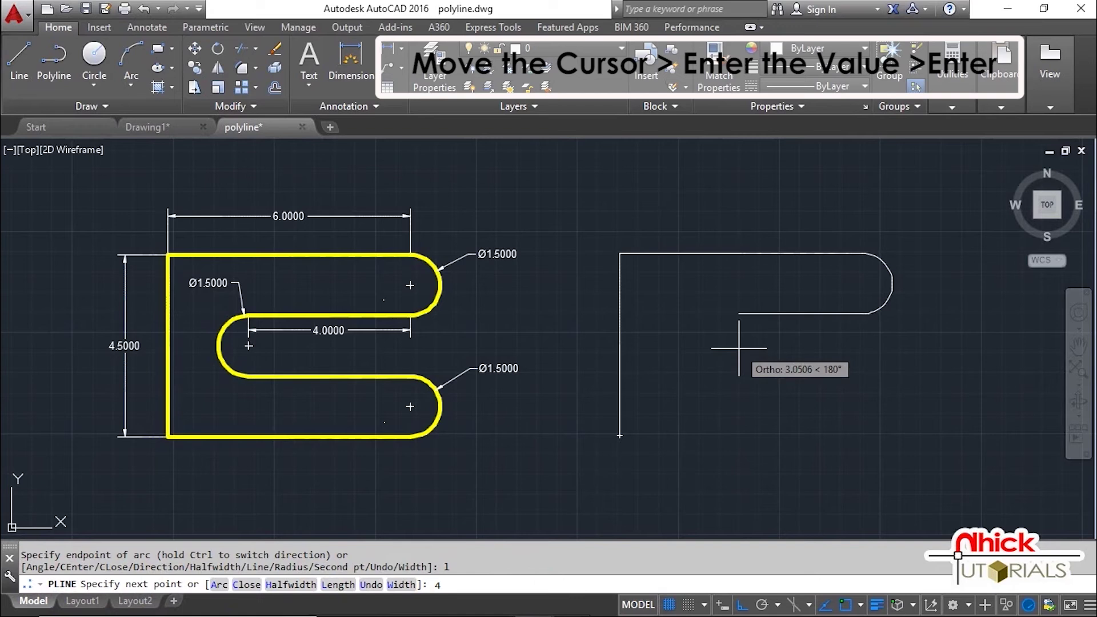
Draw a 4-unit straight segment running left from the arc's bottom.
key("Return")
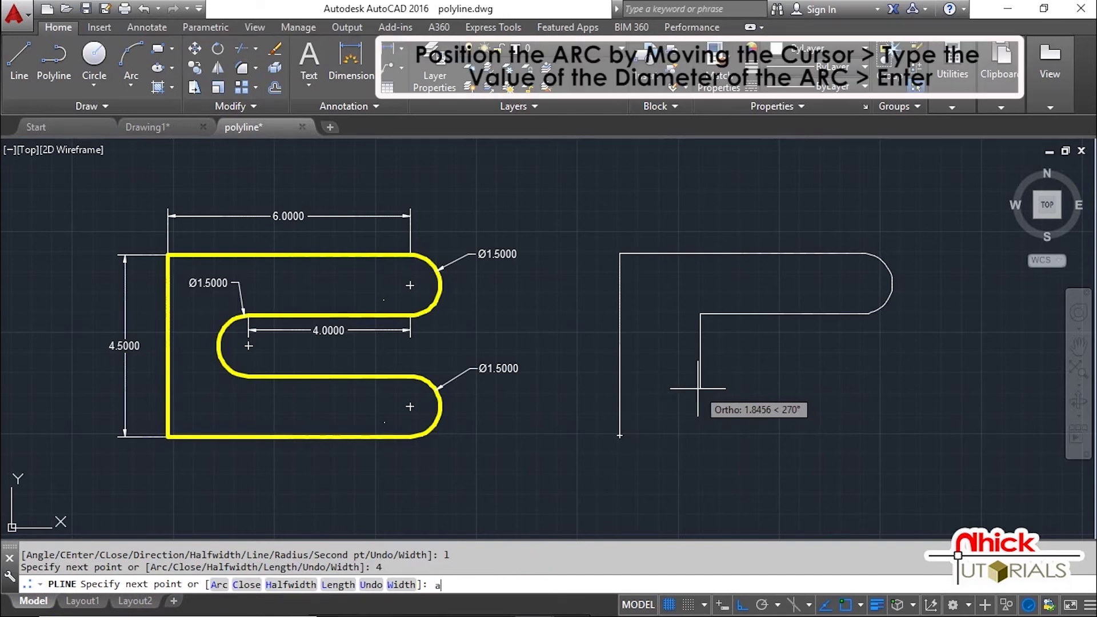
Add a 1.5-diameter round end curving down on the left and return to line mode.
key("Return")
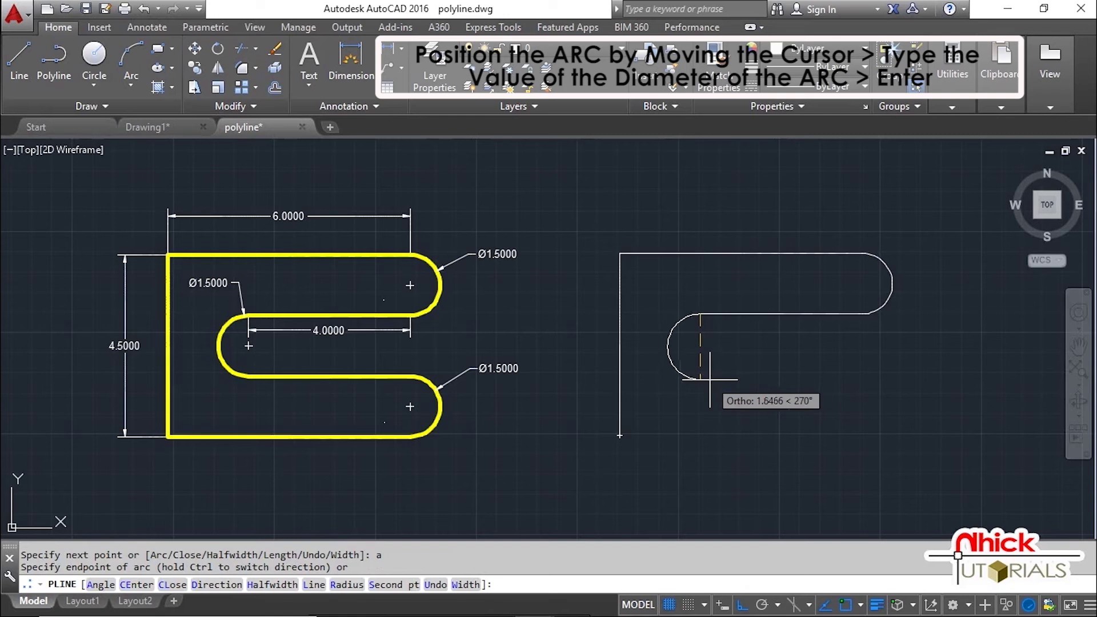
type("1.5")
key("Return")
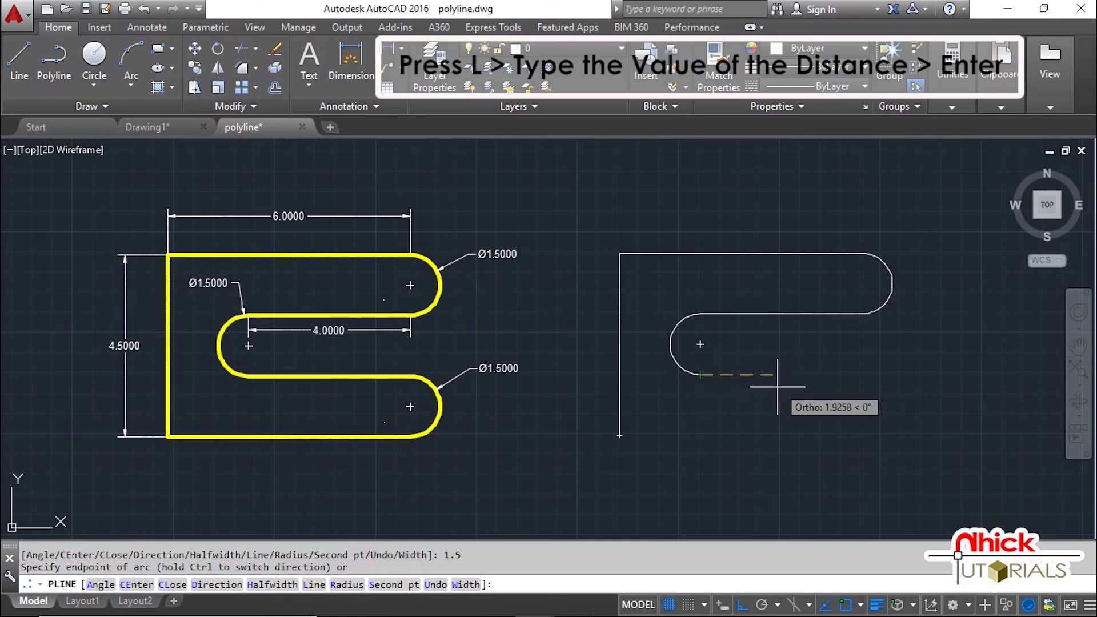
type("l")
key("Return")
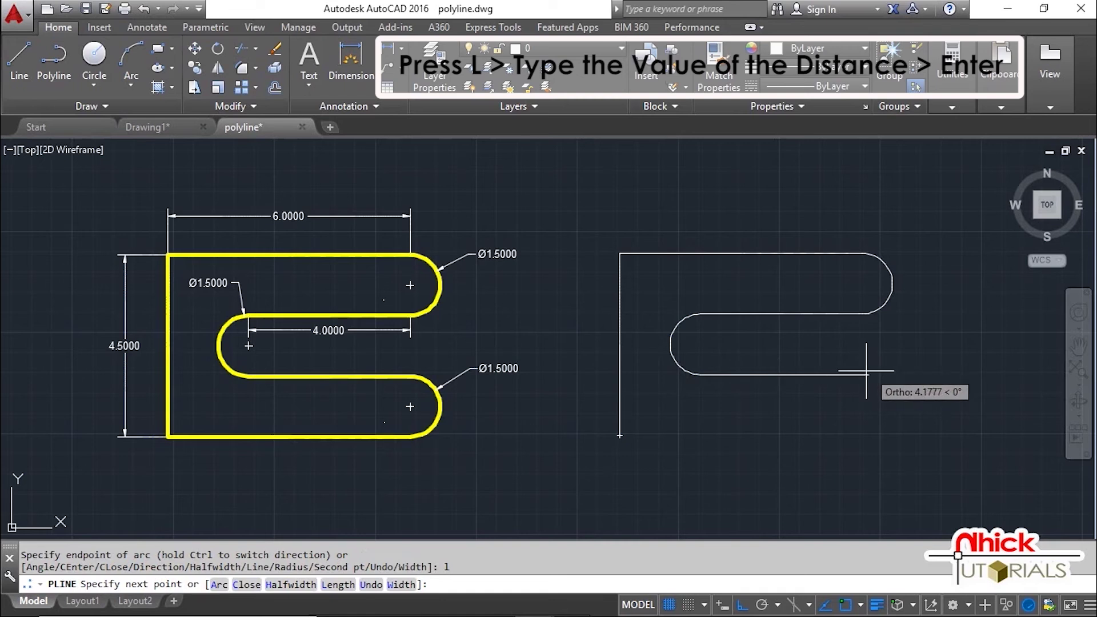
Draw a 4-unit segment to the right, then a 1.5-diameter lower round end.
type("4")
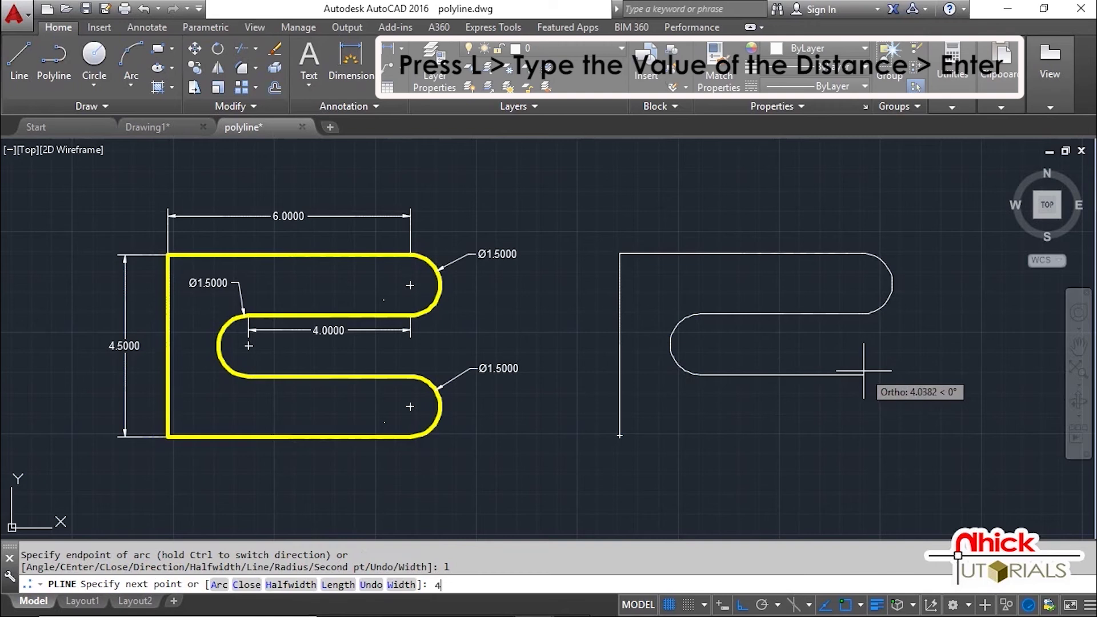
key("Return")
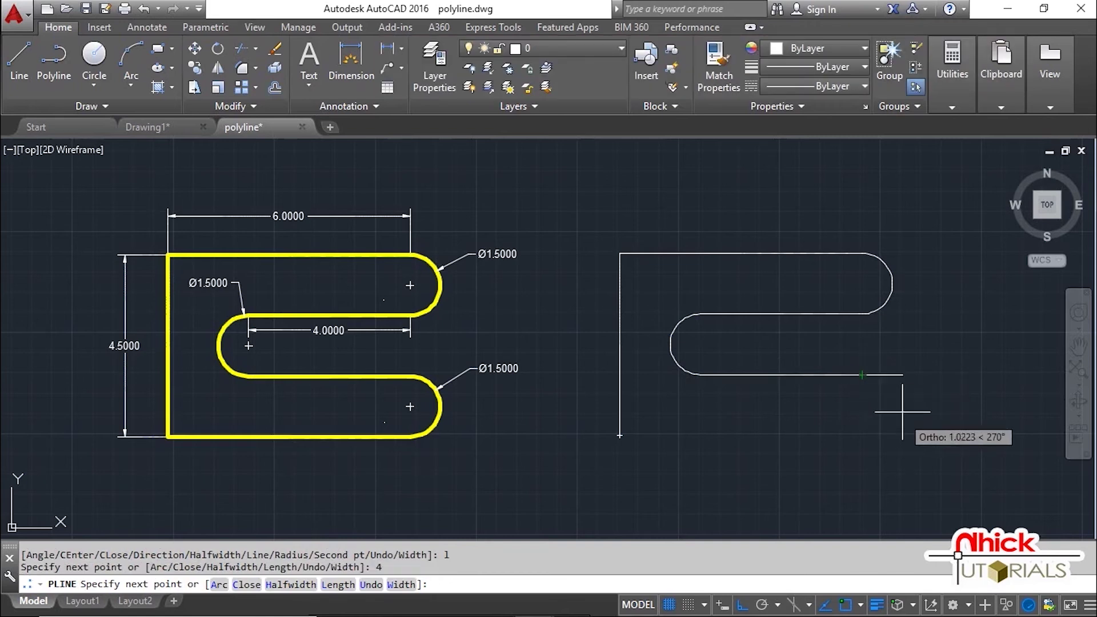
type("a")
key("Return")
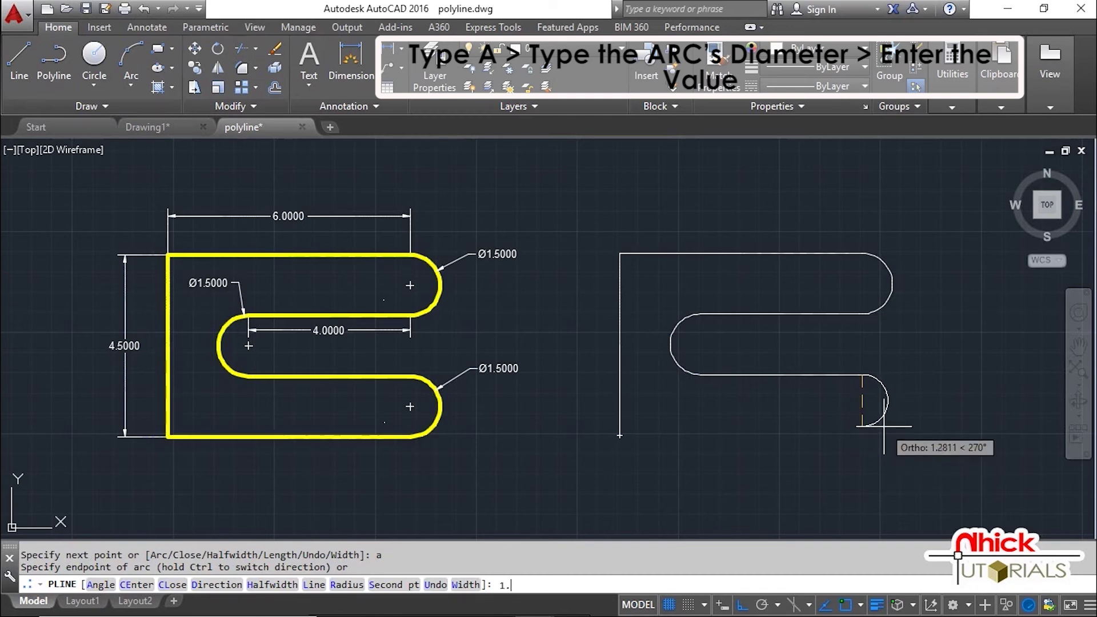
type("1.5")
key("Return")
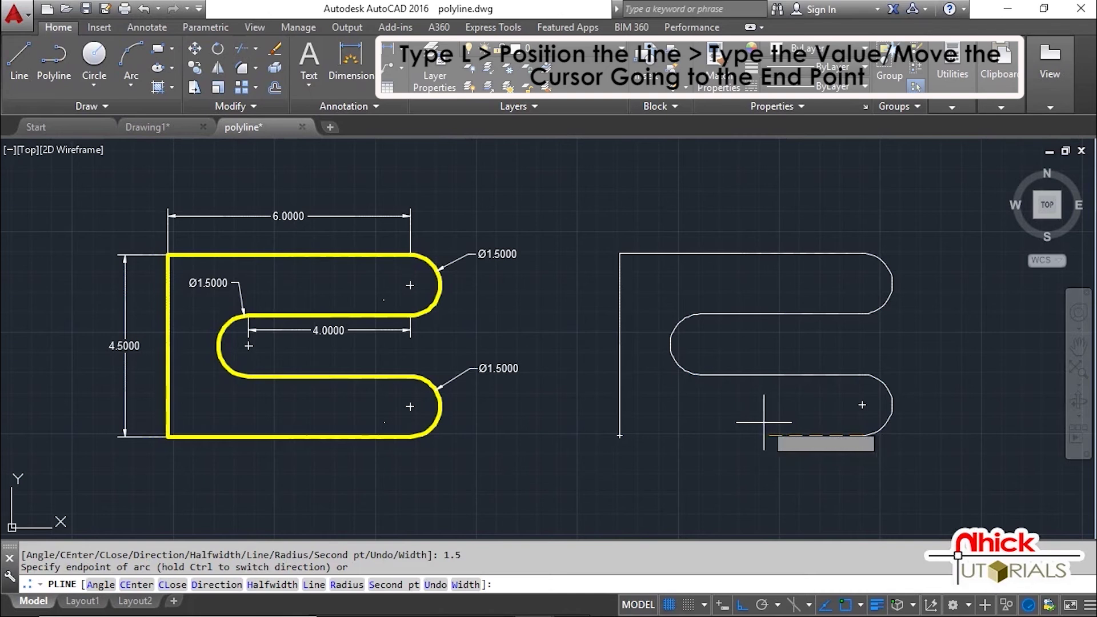
Return the polyline to line mode after the lower round end.
type("l")
key("Return")
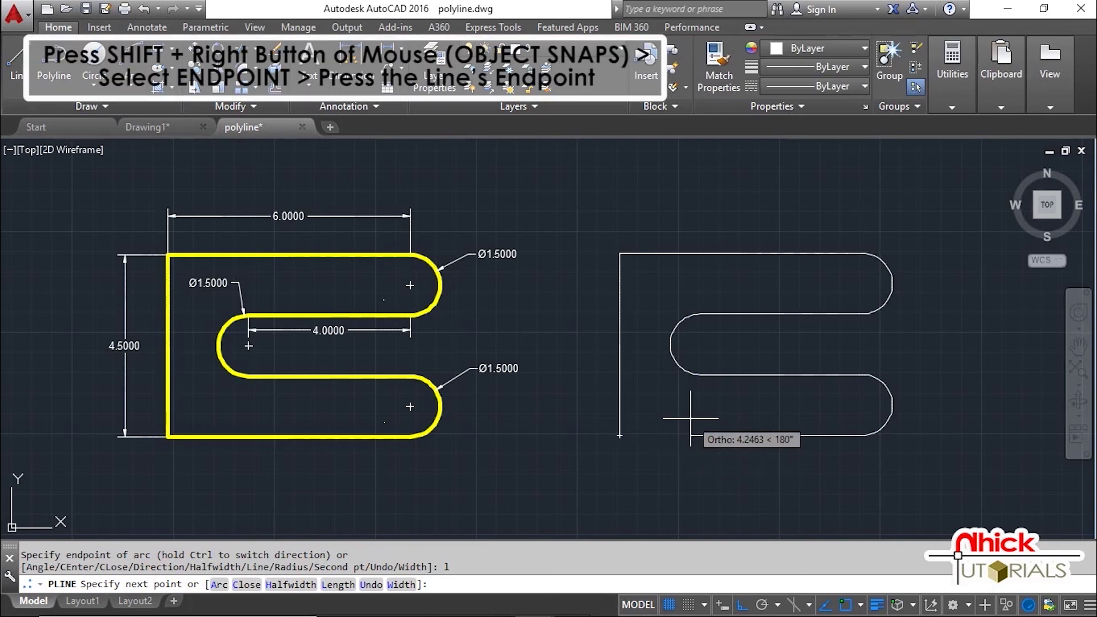
End the bottom line on the starting corner's endpoint, finish PLINE, and select the outline to verify it.
right_click(690, 417, "shift")
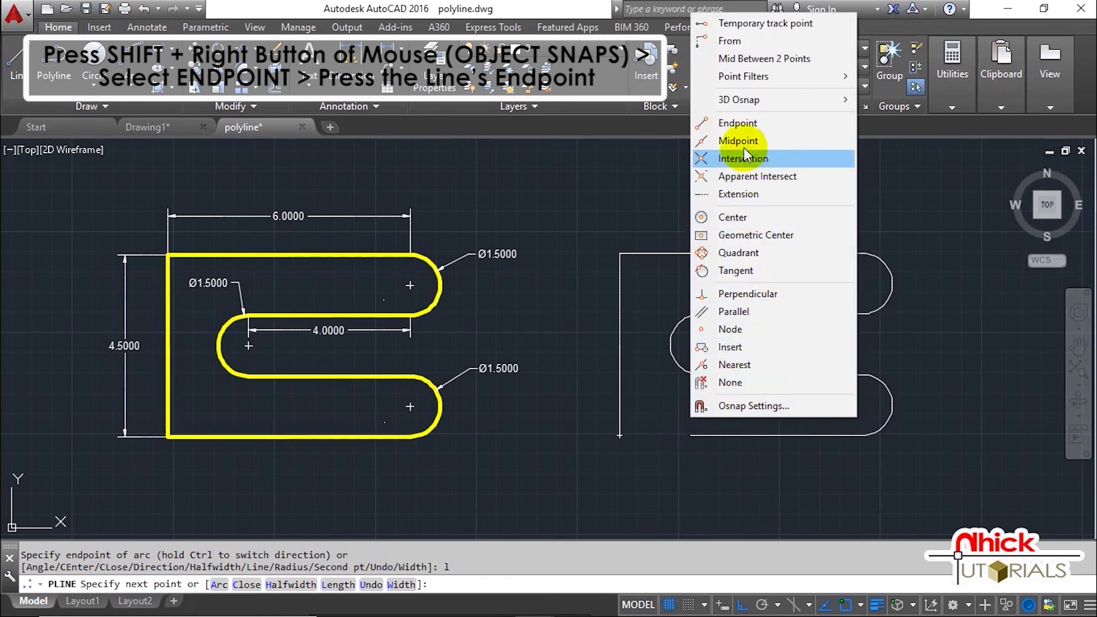
left_click(759, 120)
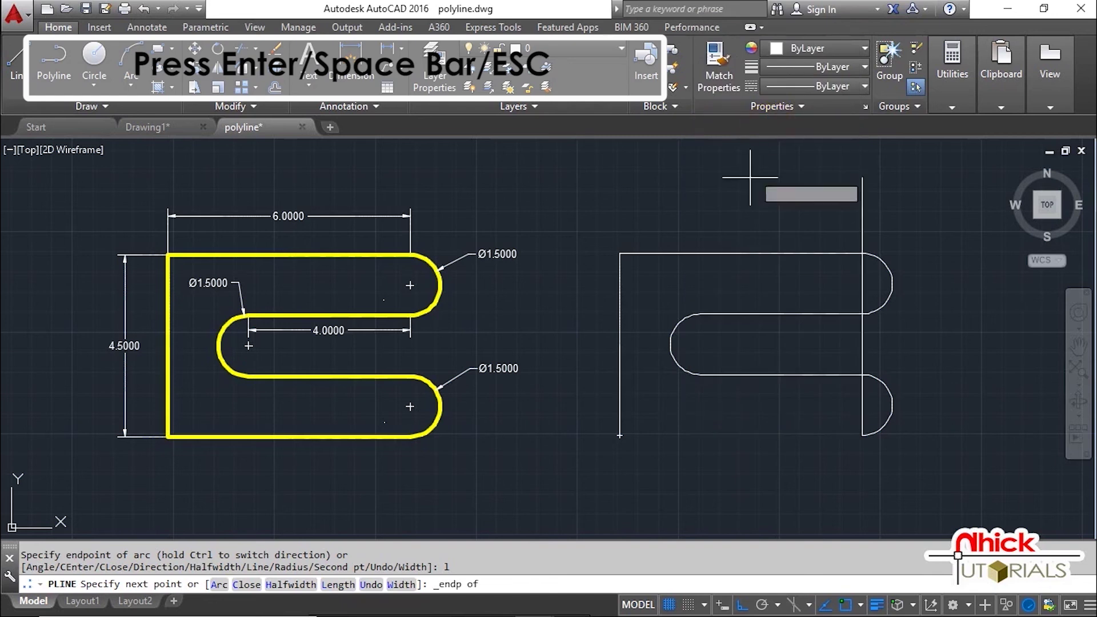
left_click(619, 435)
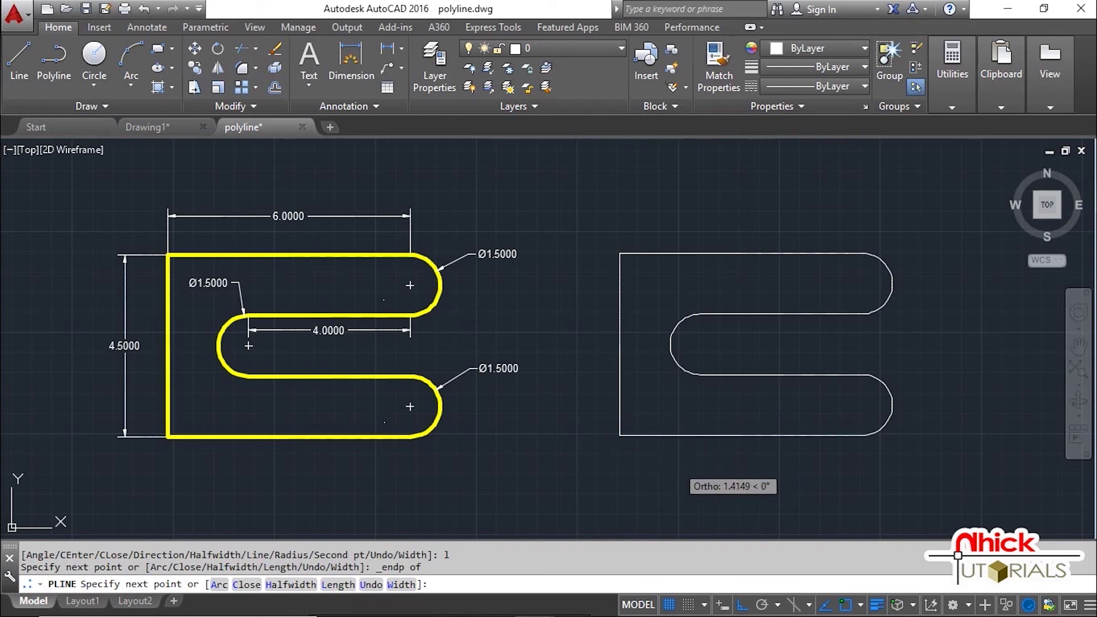
key("Return")
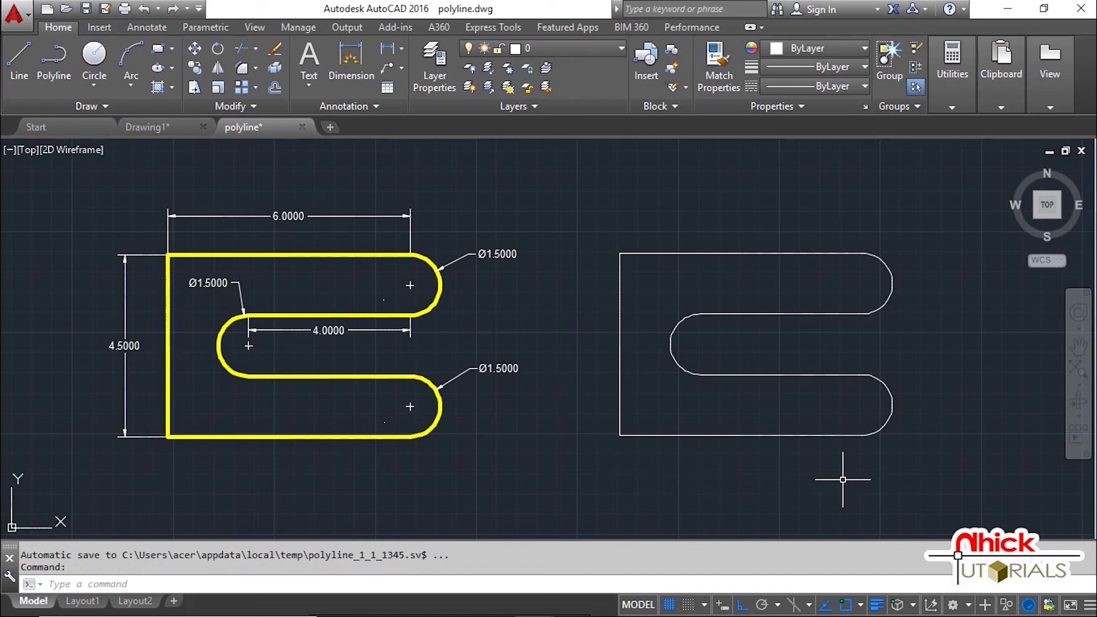
left_click(795, 249)
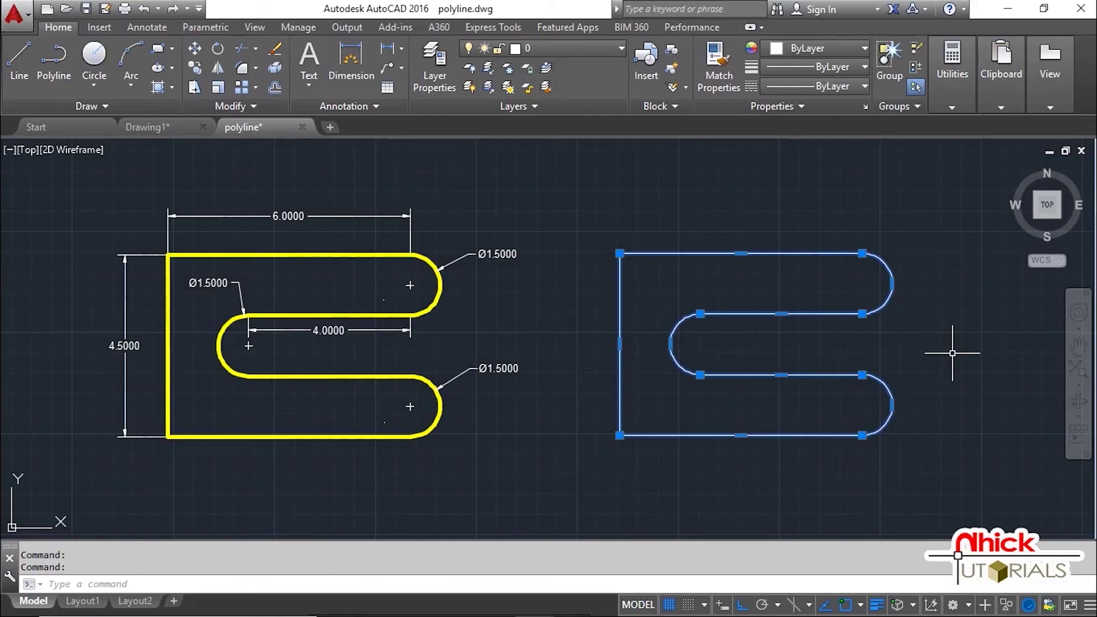